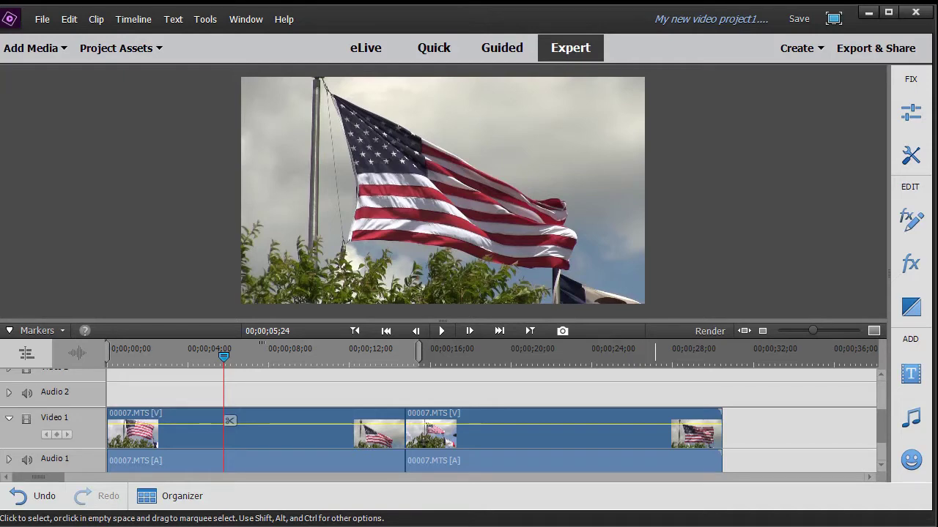
# Drop the parade clip 00003.MTS onto Video 2 above the flag footage, playhead near the start
pyautogui.click(117, 52)
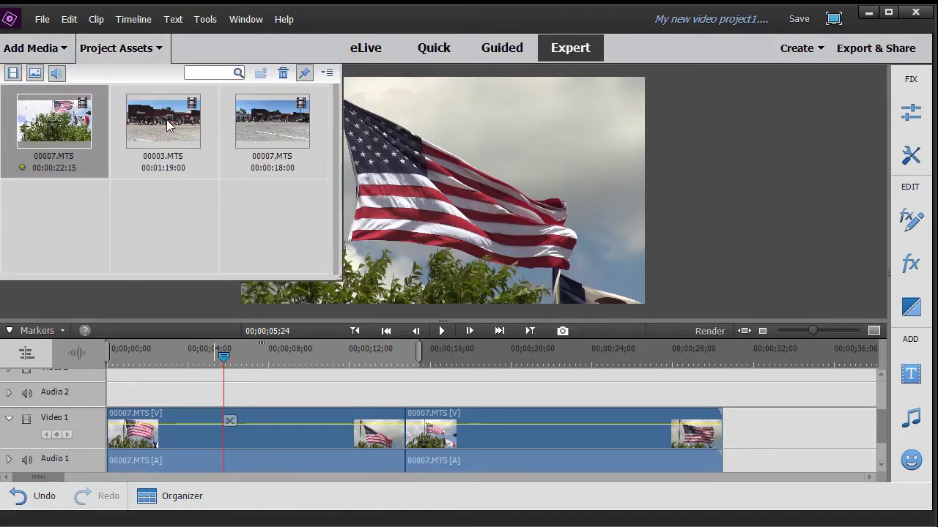
pyautogui.moveTo(168, 126)
pyautogui.mouseDown()
pyautogui.moveTo(160, 121)
pyautogui.moveTo(171, 247)
pyautogui.moveTo(167, 384)
pyautogui.moveTo(169, 370)
pyautogui.mouseUp()
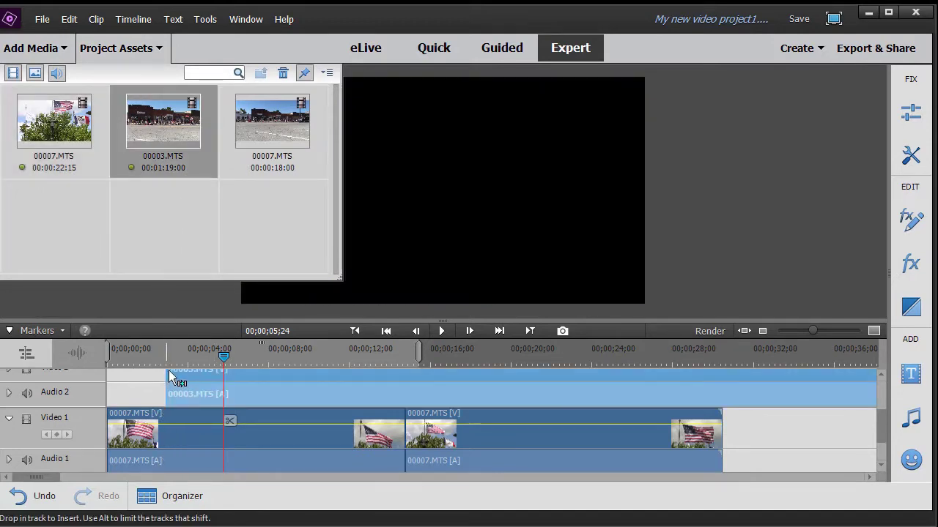
pyautogui.moveTo(225, 354); pyautogui.dragTo(136, 360)
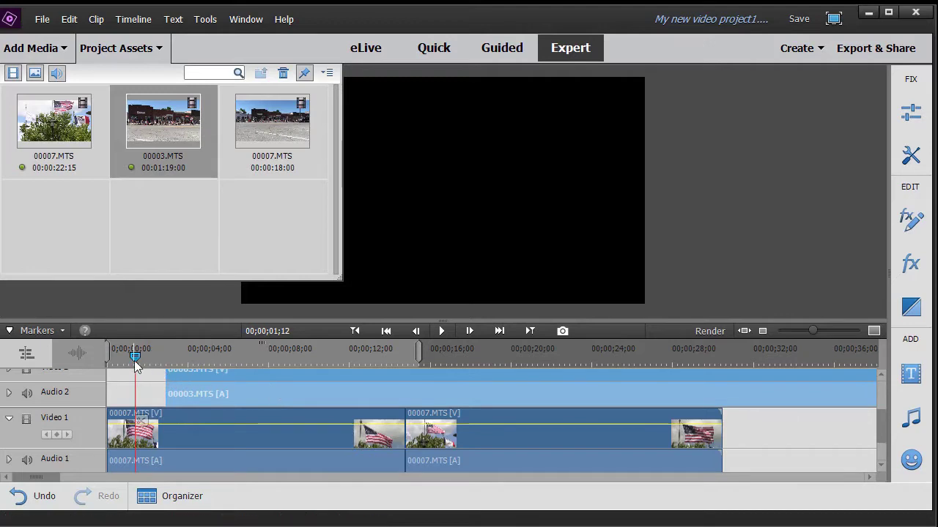
pyautogui.click(135, 48)
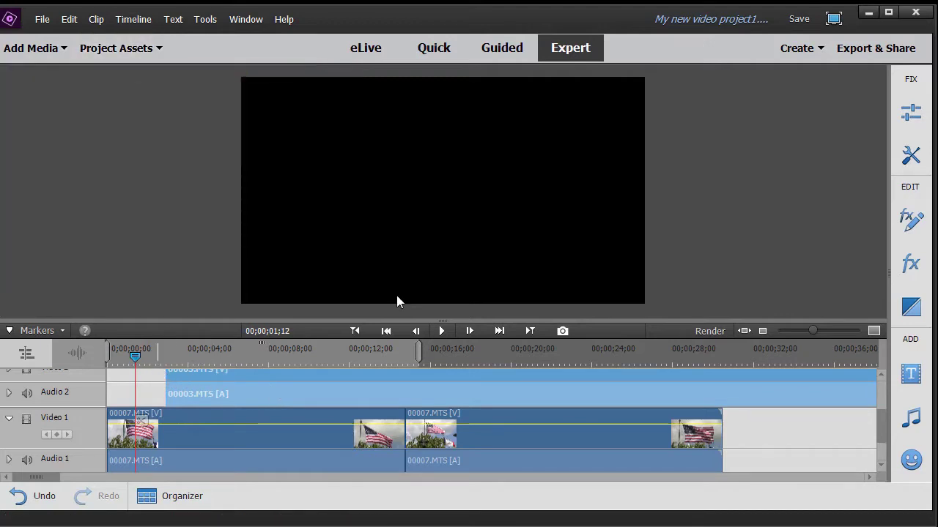
# Play the sequence to 00;00;06;21, then select the 00003.MTS clip on Video 2
pyautogui.click(444, 331)
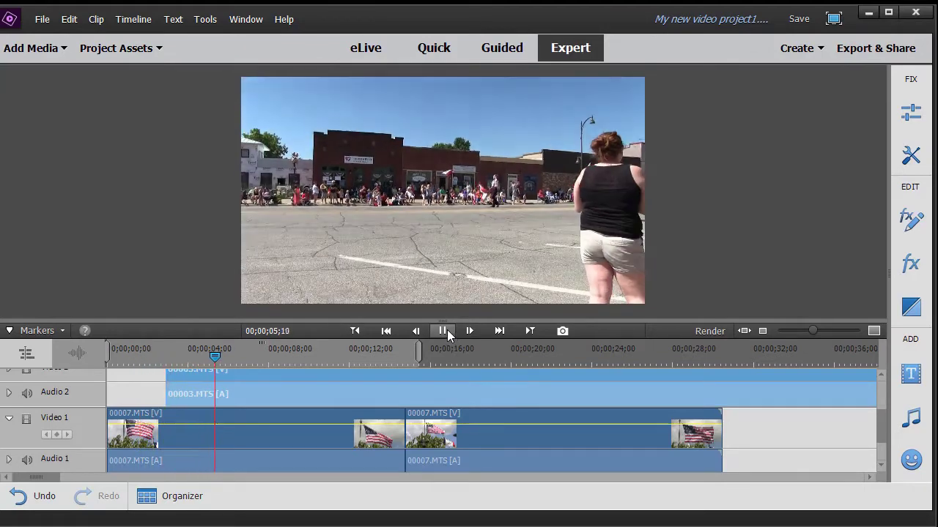
pyautogui.click(444, 331)
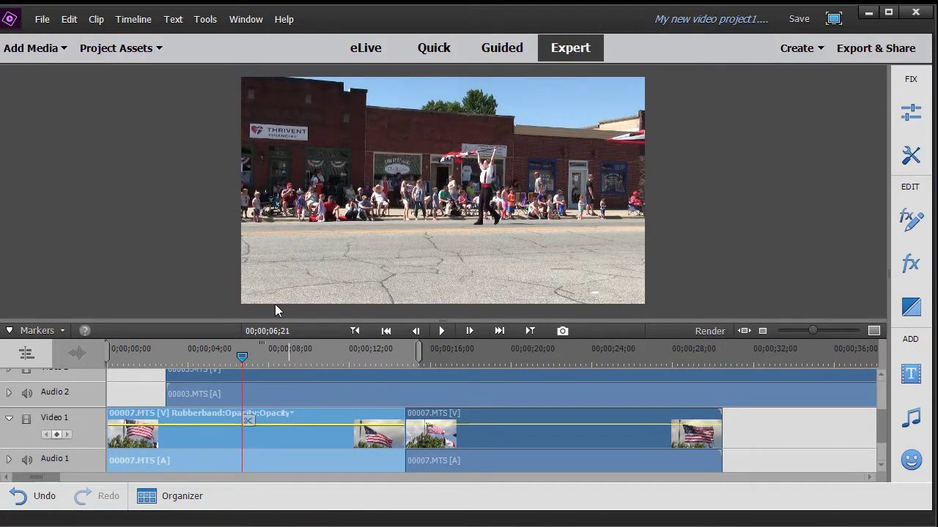
pyautogui.click(300, 377)
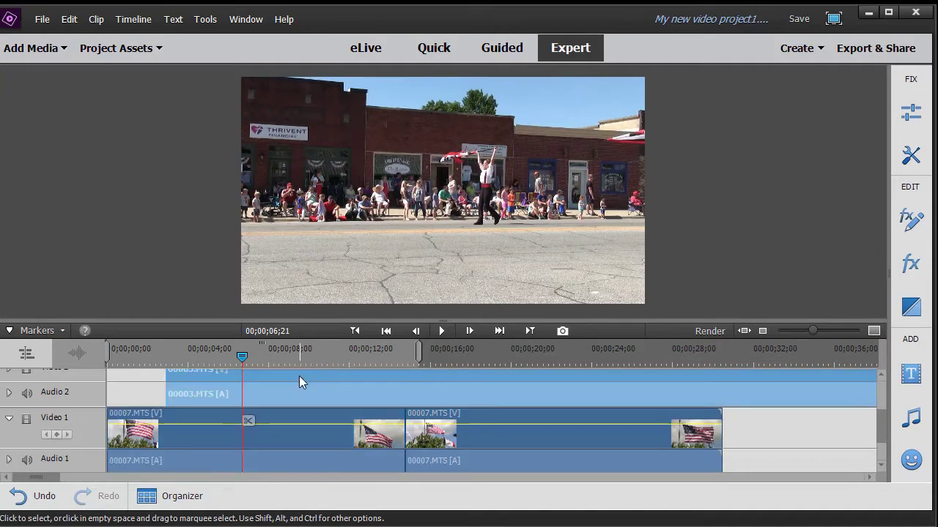
pyautogui.moveTo(881, 414); pyautogui.dragTo(881, 403)
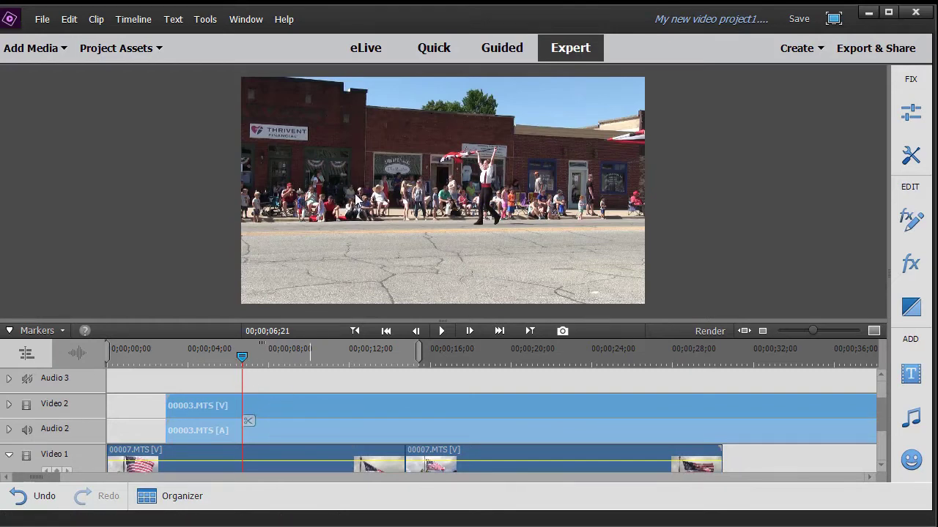
# Scale the parade picture down to a small inset at upper right, then rewind to about one second
pyautogui.click(353, 199)
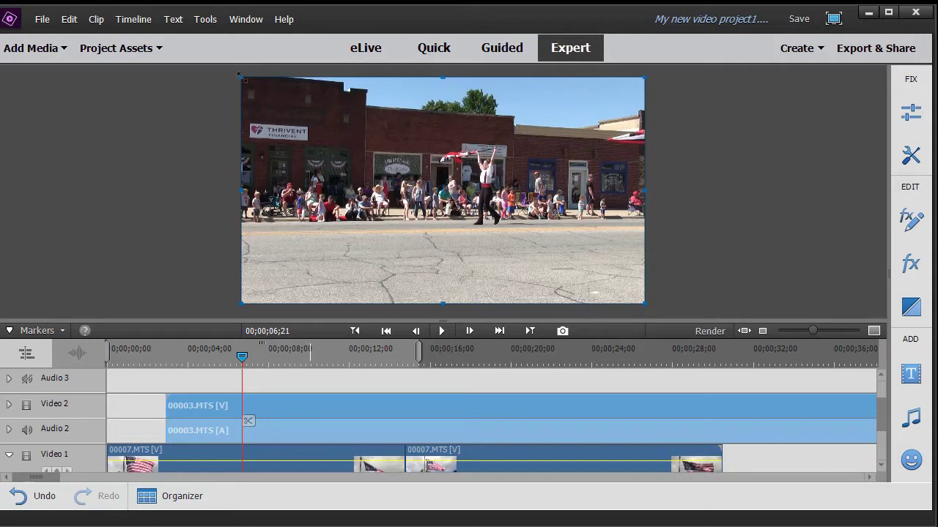
pyautogui.moveTo(240, 75); pyautogui.dragTo(305, 145)
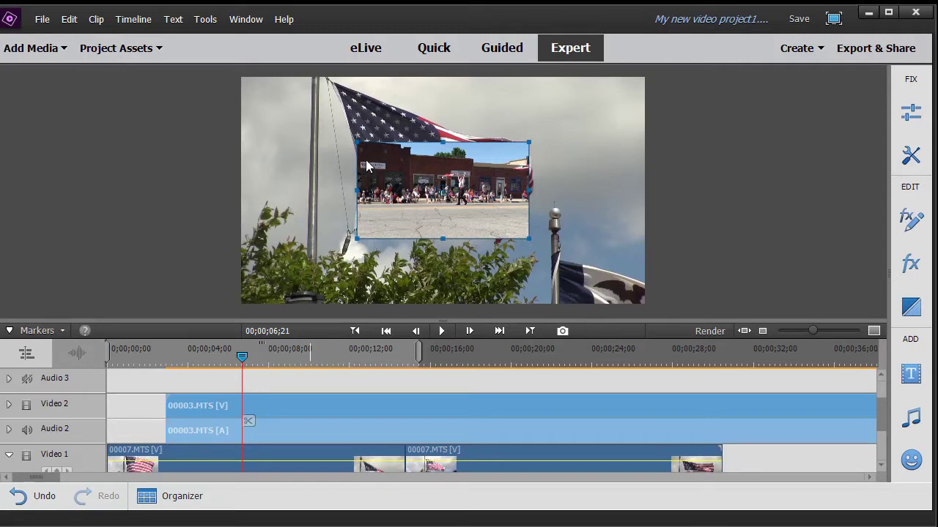
pyautogui.moveTo(357, 142)
pyautogui.mouseDown()
pyautogui.moveTo(382, 145)
pyautogui.moveTo(353, 146)
pyautogui.moveTo(359, 156)
pyautogui.mouseUp()
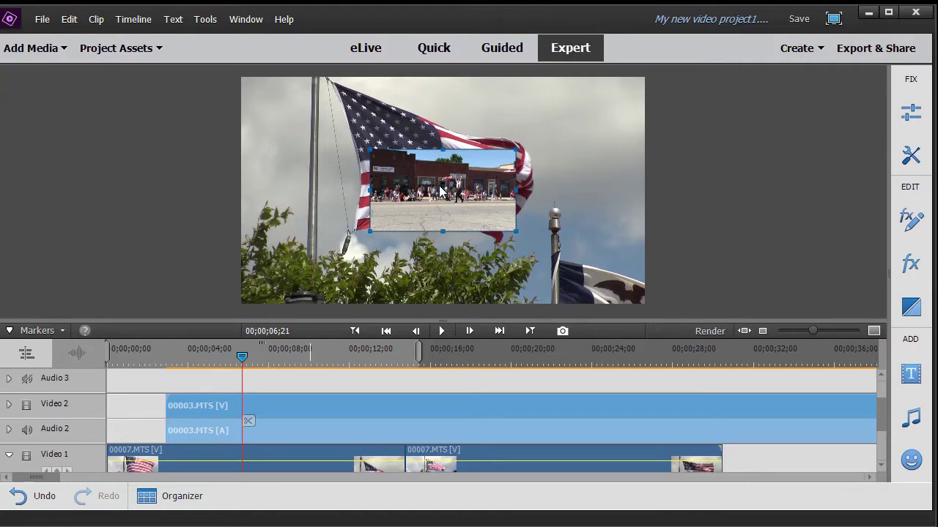
pyautogui.moveTo(466, 208); pyautogui.dragTo(572, 152)
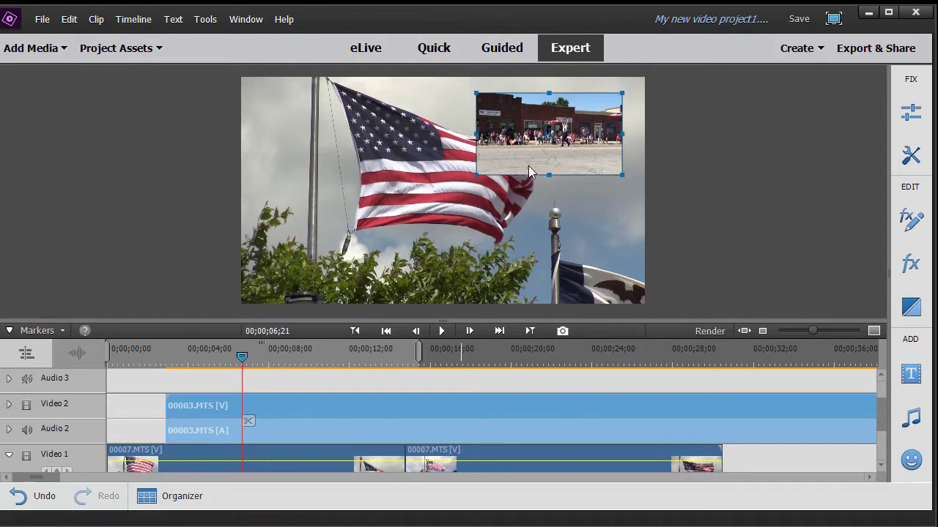
pyautogui.moveTo(246, 355); pyautogui.dragTo(140, 374)
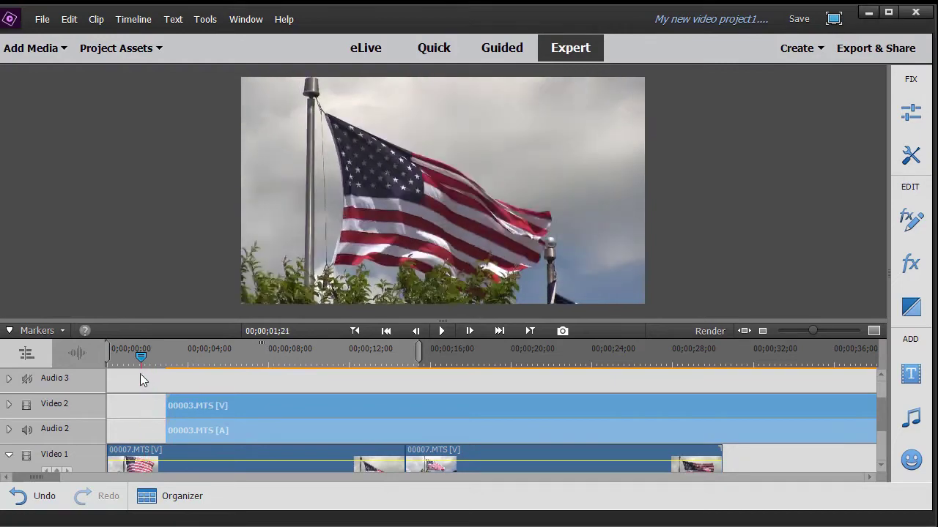
# Check the inset by playing to 6;03, shorten the parade clip's end, and reveal Video 3
pyautogui.click(442, 334)
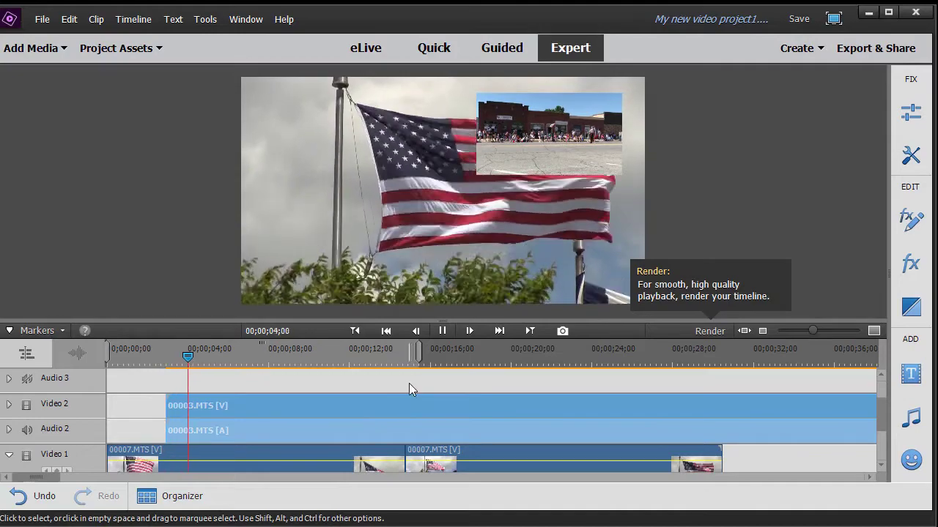
pyautogui.click(443, 332)
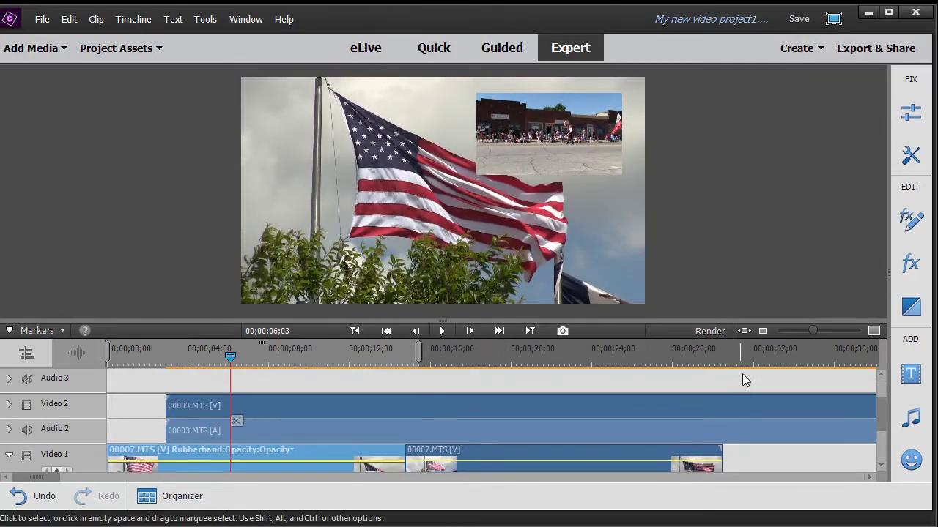
pyautogui.click(744, 332)
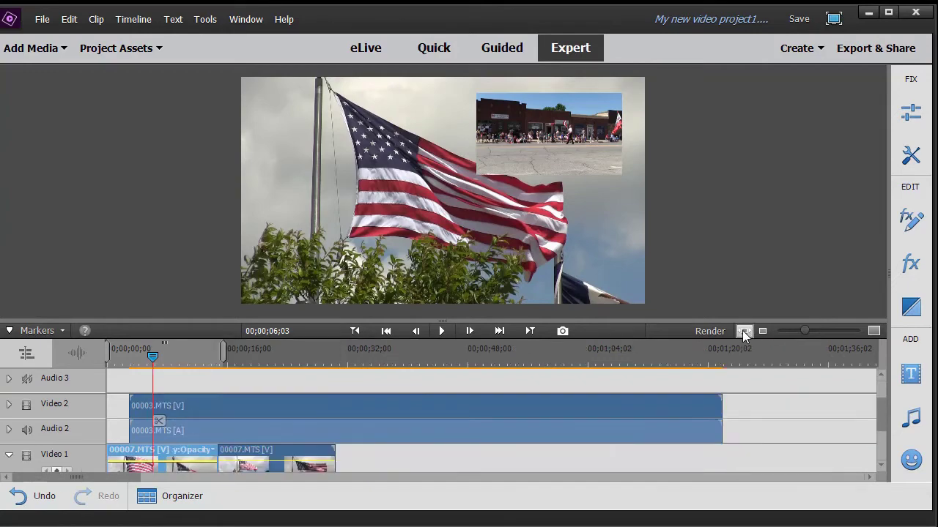
pyautogui.moveTo(723, 405); pyautogui.dragTo(197, 409)
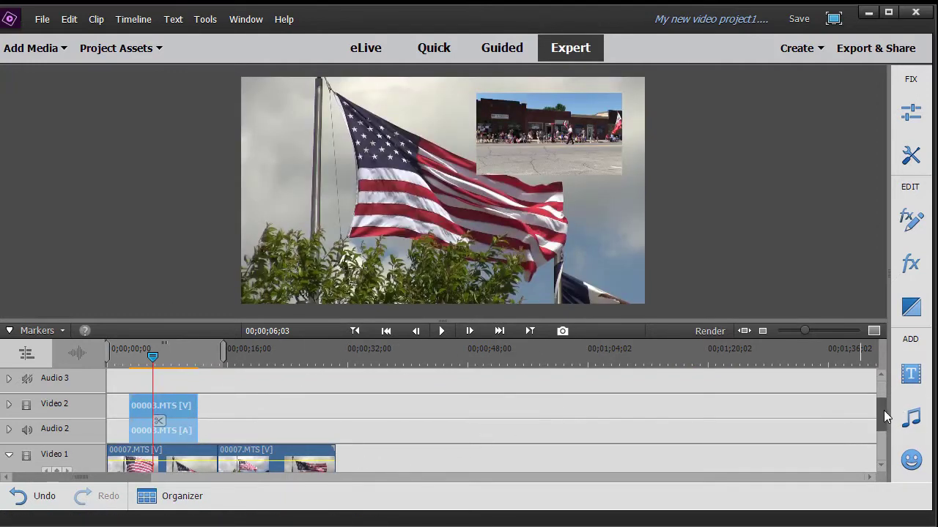
pyautogui.scroll(2, 883, 416)
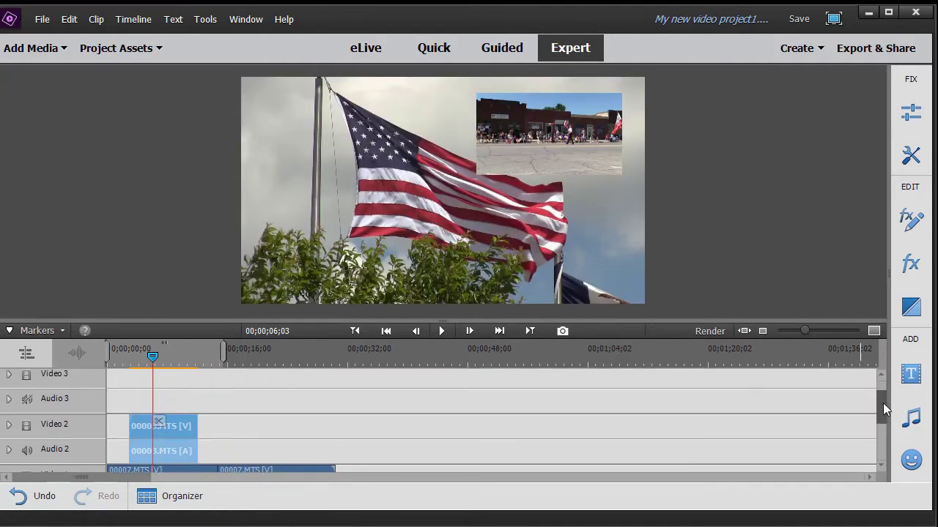
pyautogui.click(121, 48)
# Put the second 00007.MTS on Video 3, trim it to end with the clip below, and park the playhead on it
pyautogui.moveTo(270, 117); pyautogui.dragTo(171, 389)
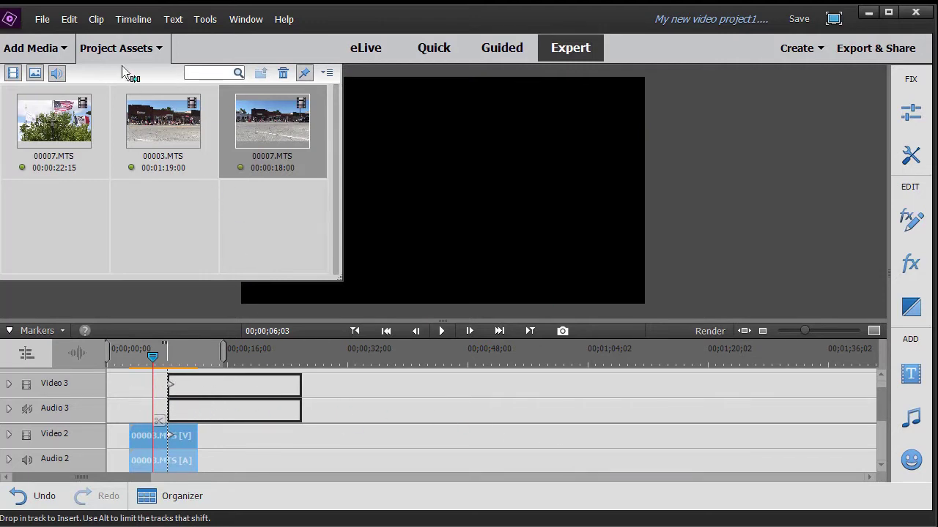
pyautogui.click(156, 49)
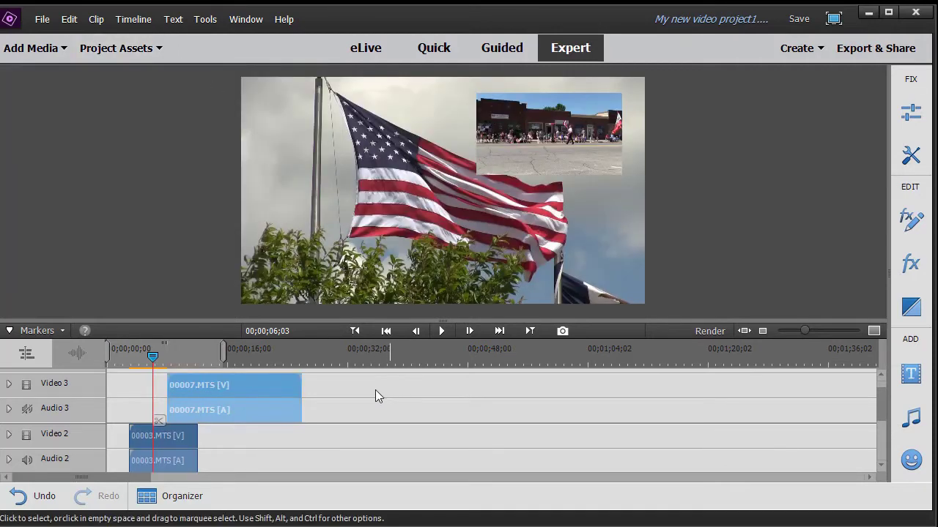
pyautogui.moveTo(305, 389); pyautogui.dragTo(198, 393)
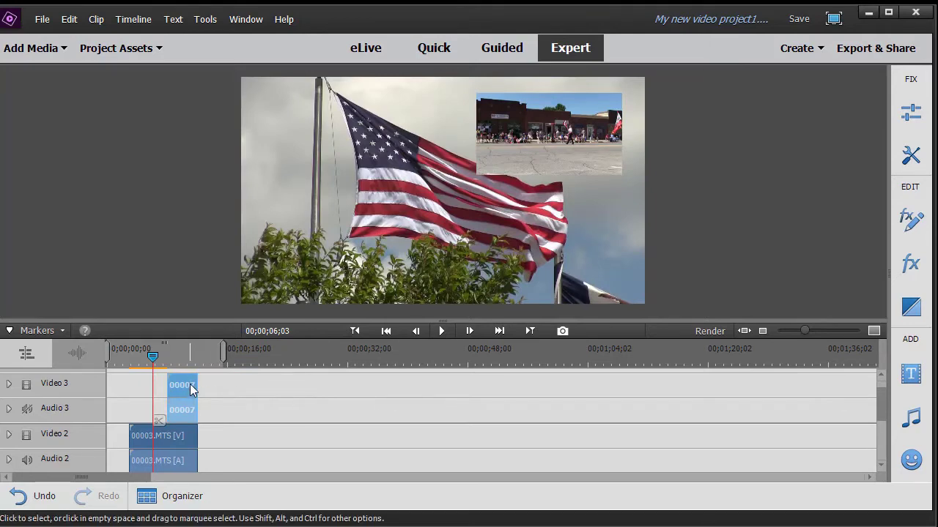
pyautogui.moveTo(153, 355); pyautogui.dragTo(183, 359)
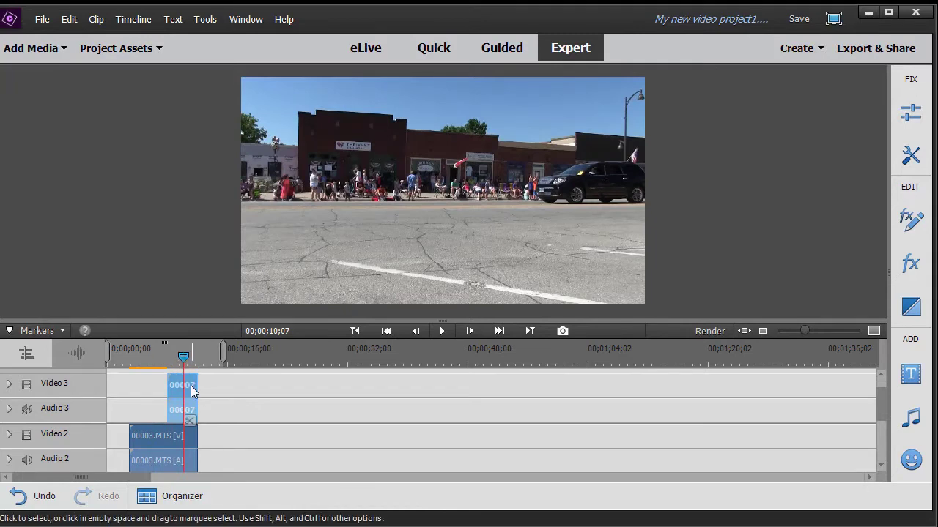
# Scale the Video 3 parade clip into a small inset positioned at the lower right of the frame
pyautogui.click(455, 199)
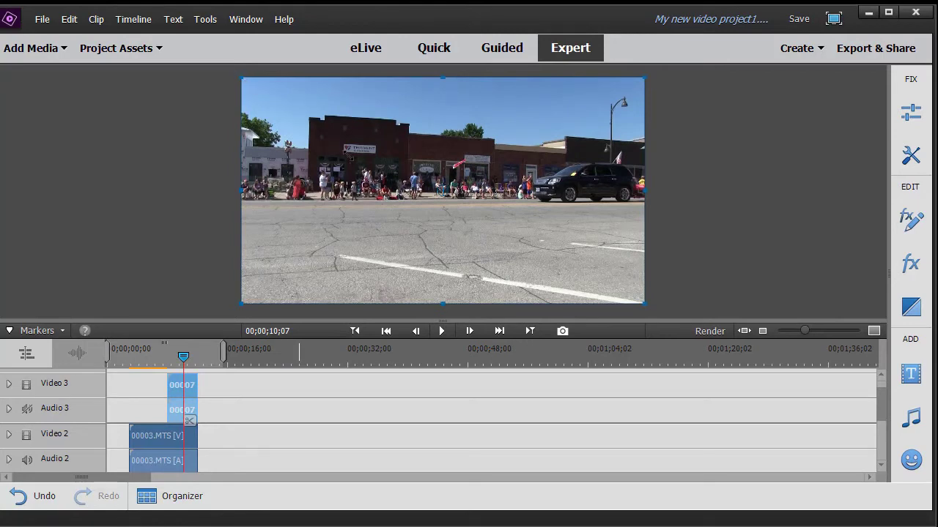
pyautogui.moveTo(348, 153); pyautogui.dragTo(328, 146)
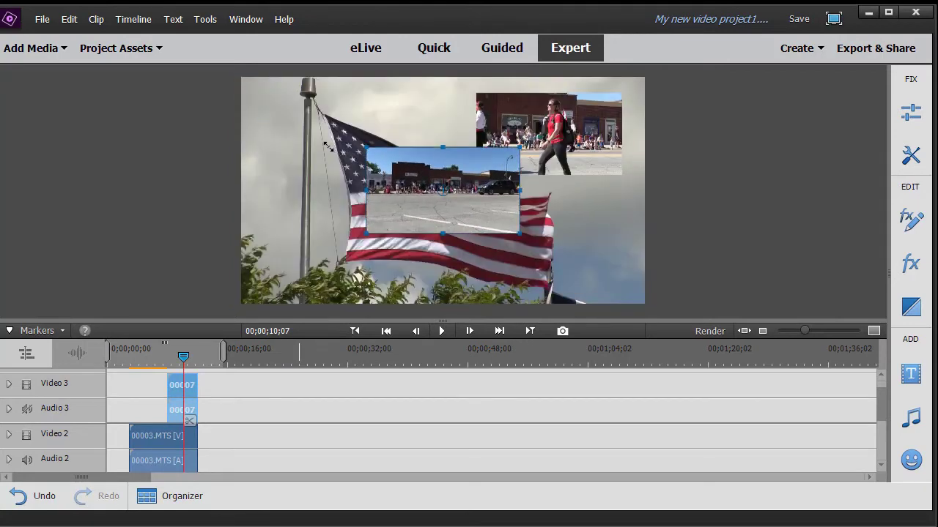
pyautogui.moveTo(485, 193); pyautogui.dragTo(568, 217)
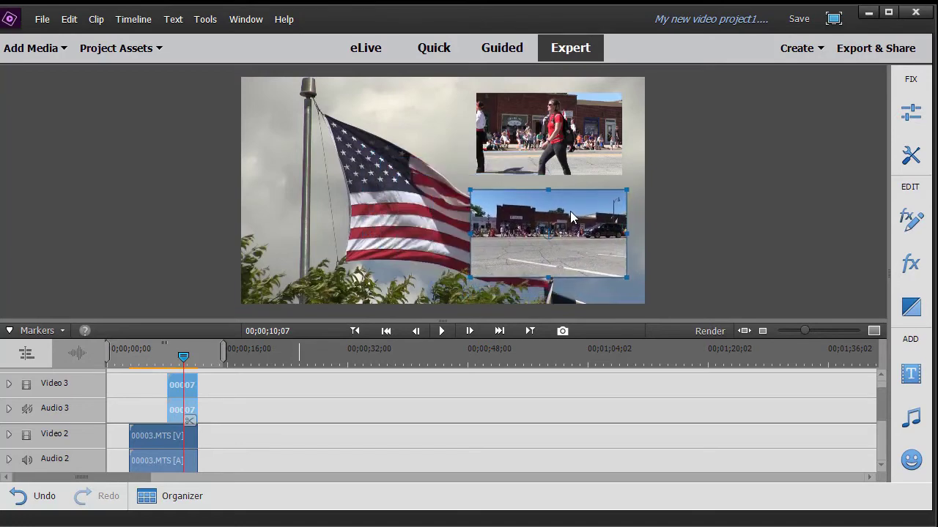
pyautogui.moveTo(571, 212); pyautogui.dragTo(569, 213)
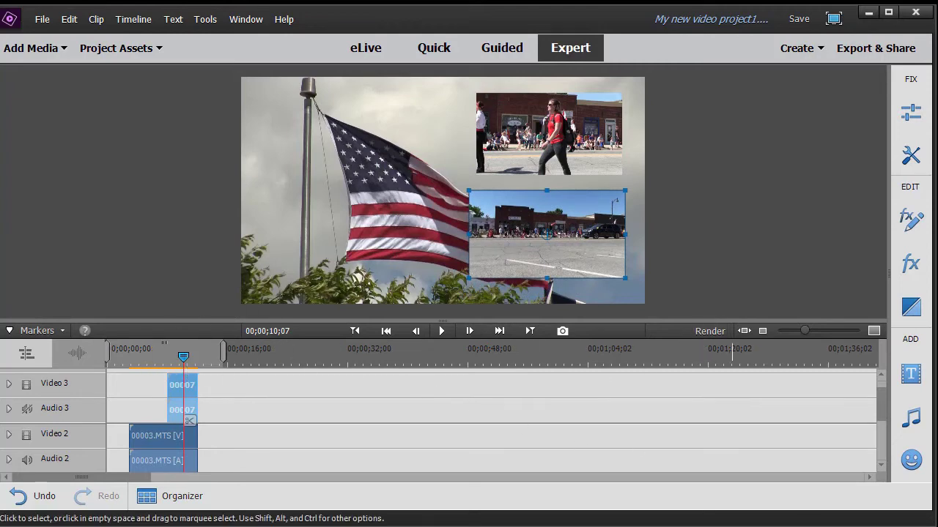
pyautogui.click(123, 421)
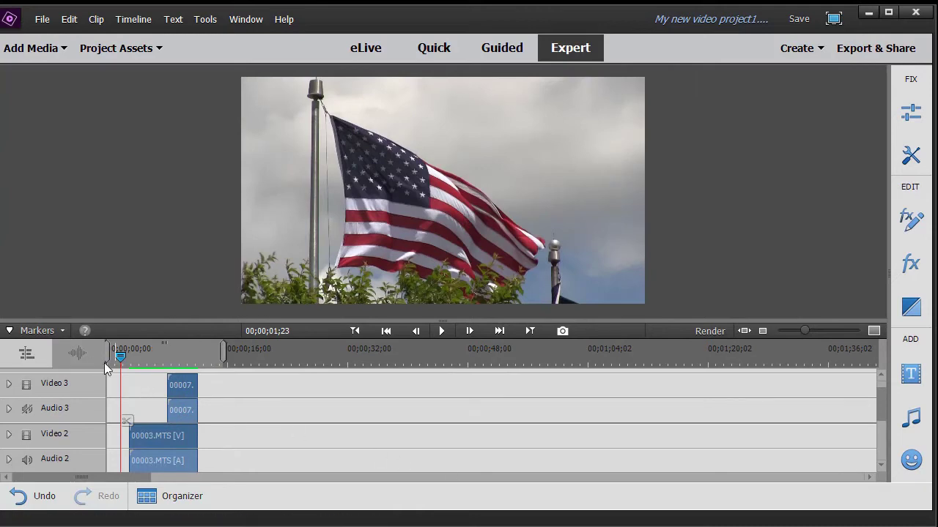
pyautogui.moveTo(119, 356); pyautogui.dragTo(115, 356)
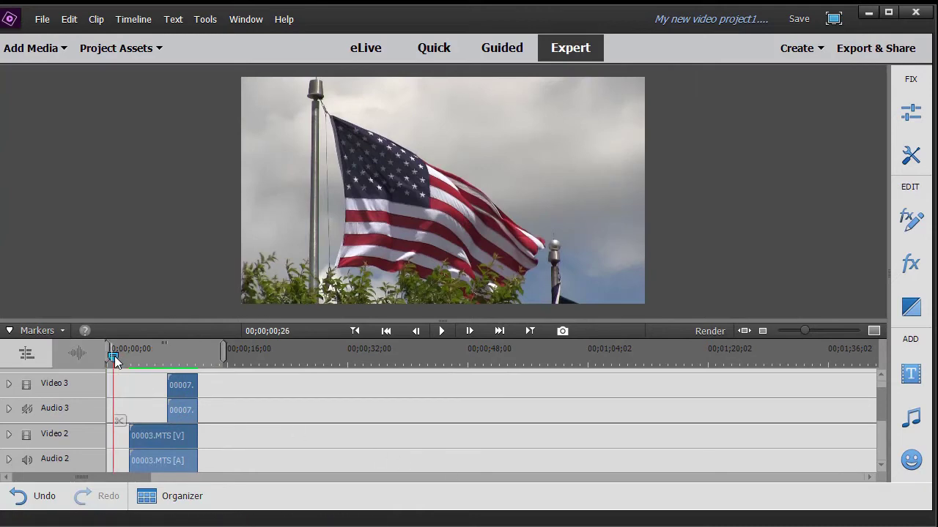
pyautogui.click(442, 332)
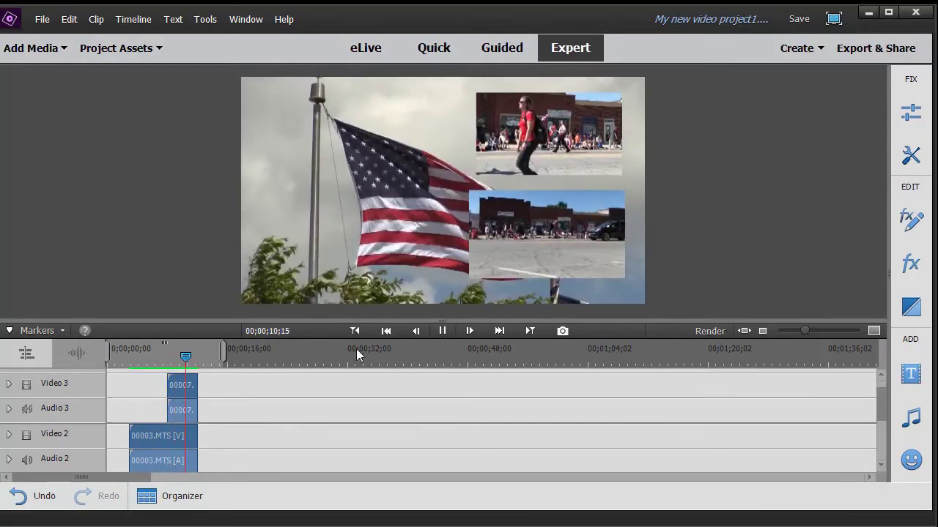
pyautogui.click(441, 332)
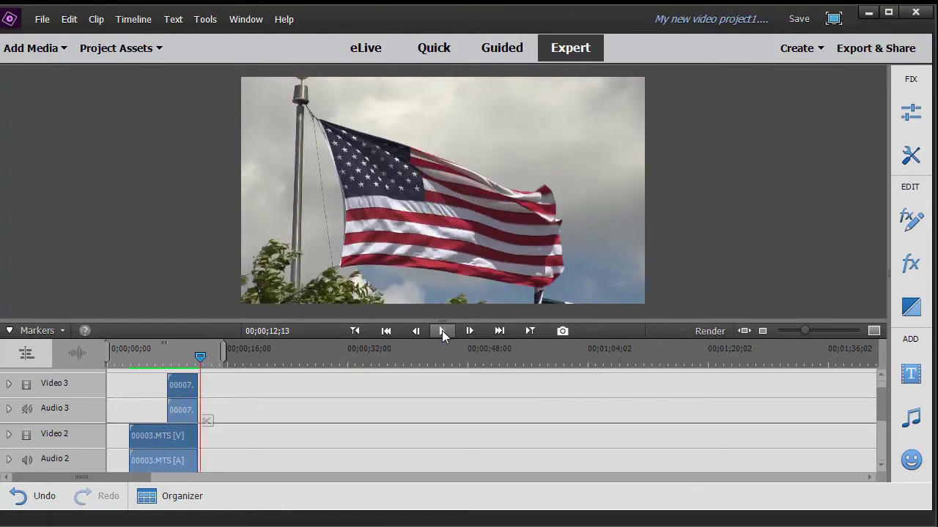
pyautogui.click(197, 357)
pyautogui.moveTo(197, 358); pyautogui.dragTo(188, 358)
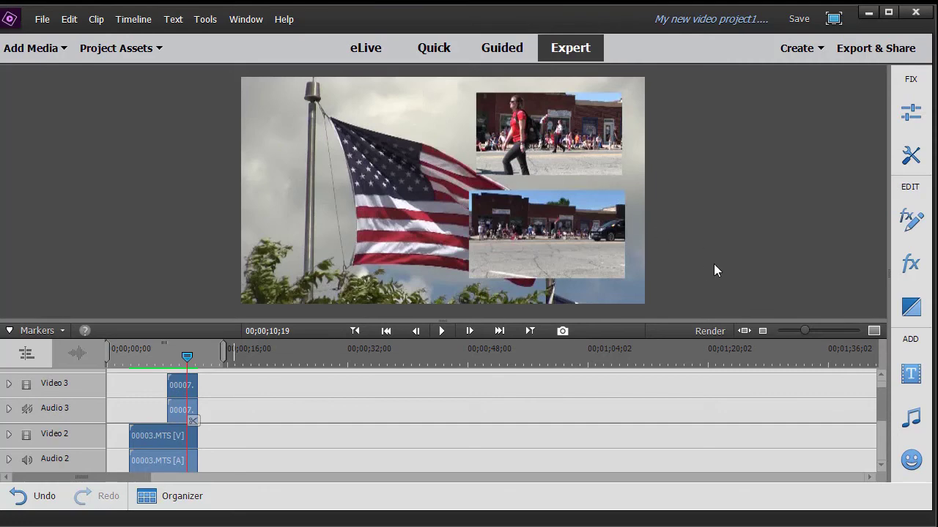
pyautogui.click(913, 270)
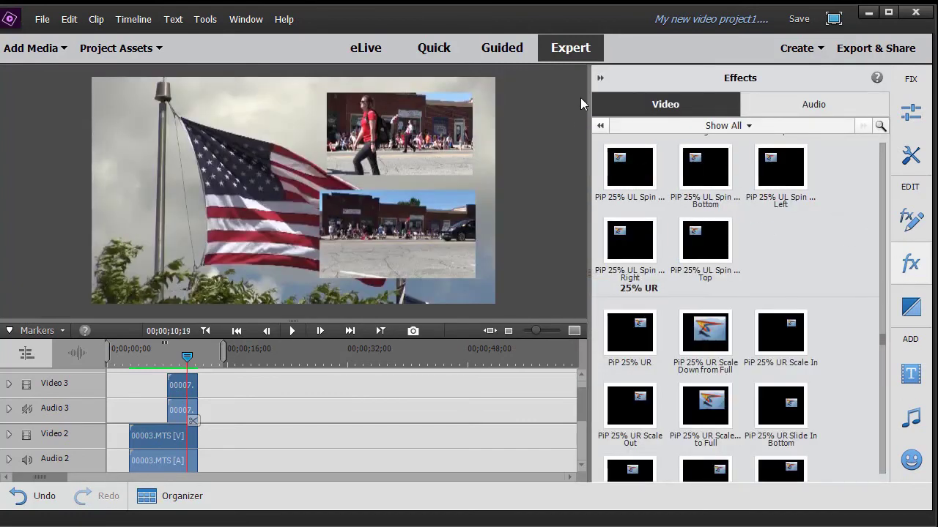
pyautogui.click(600, 79)
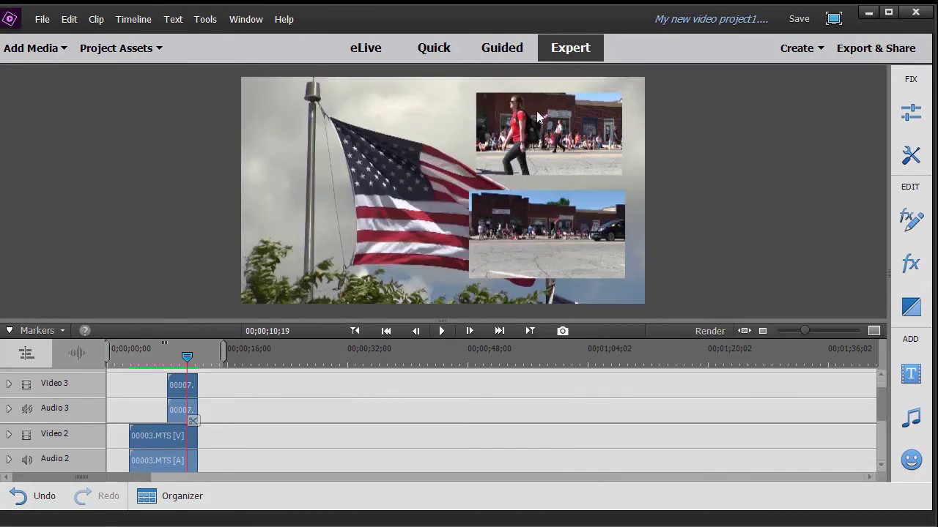